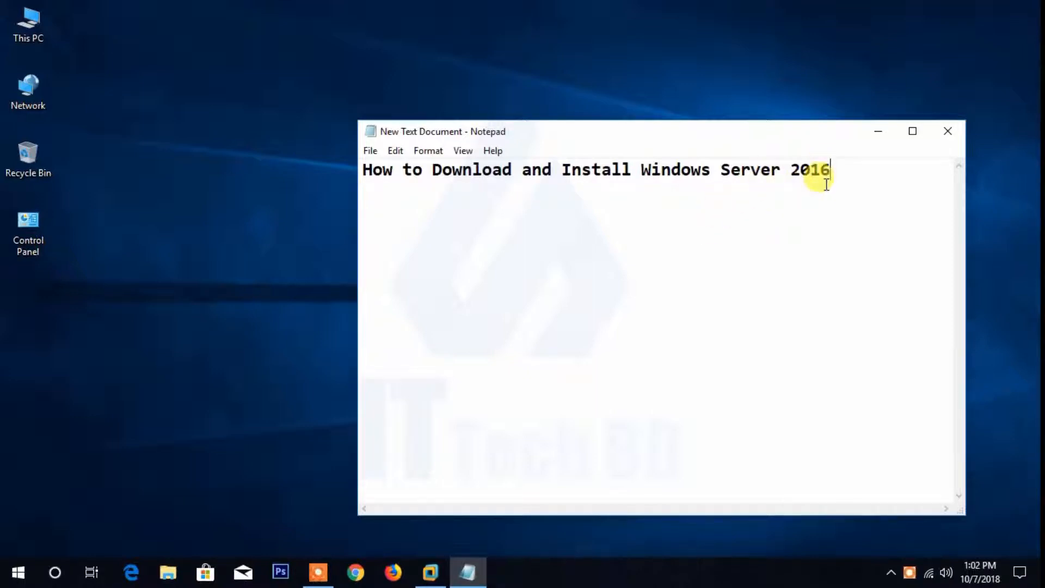
- Switch to Chrome, search Google for getintopc and open the Get Into PC website from the results
click(877, 132)
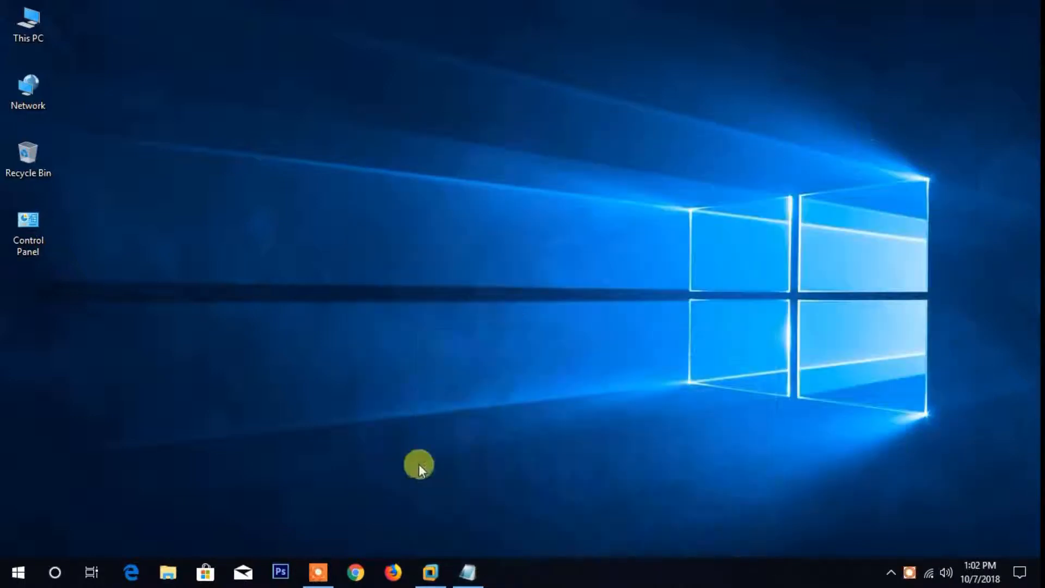
click(356, 572)
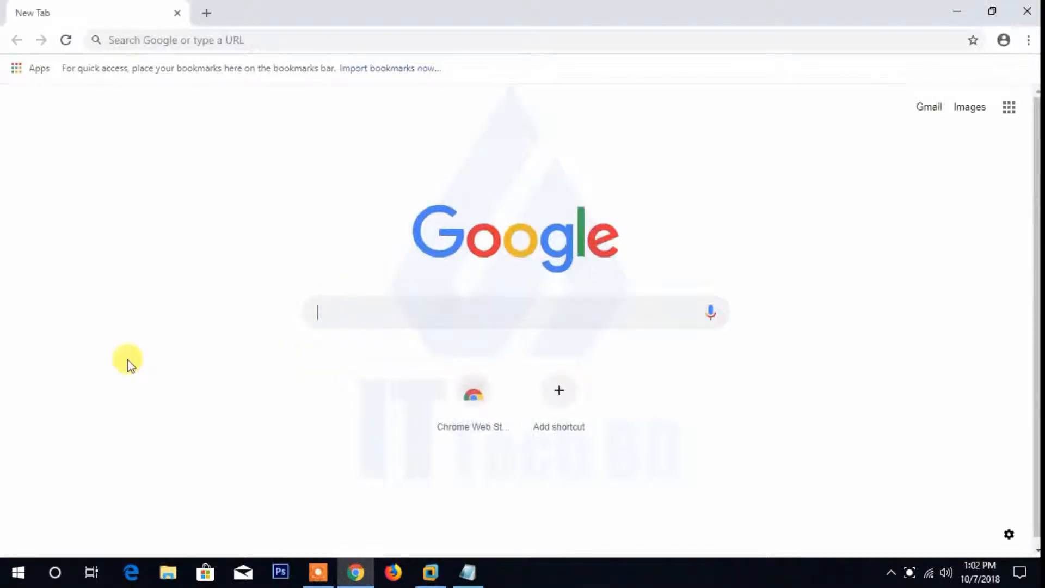
text(ge)
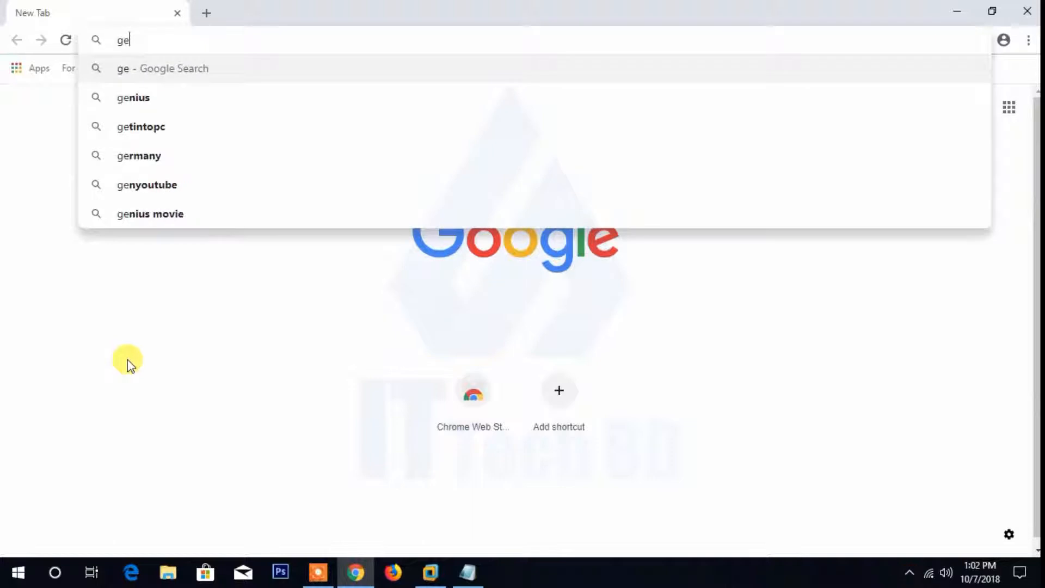
text(tintopc)
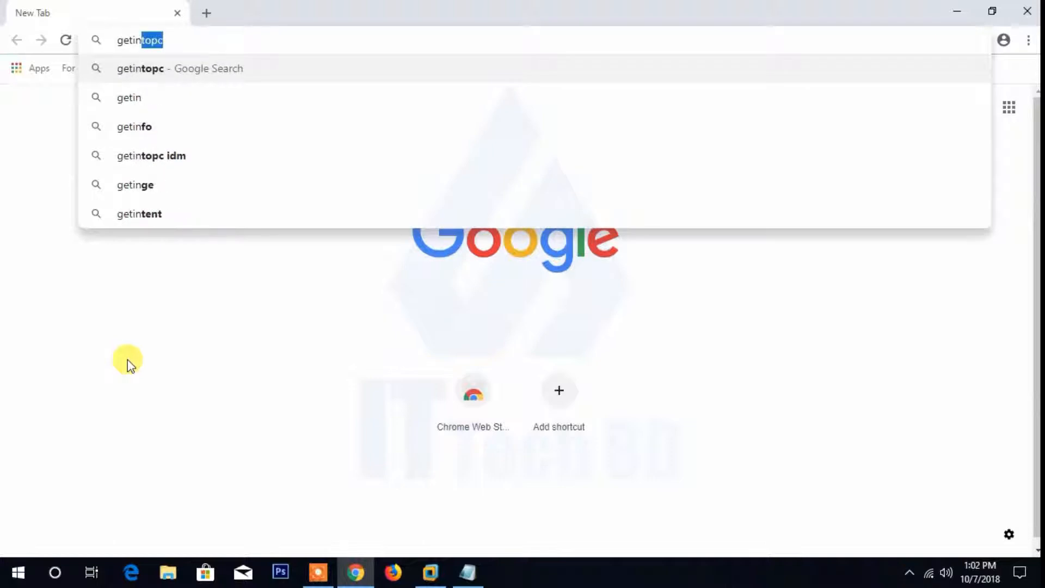
click(144, 81)
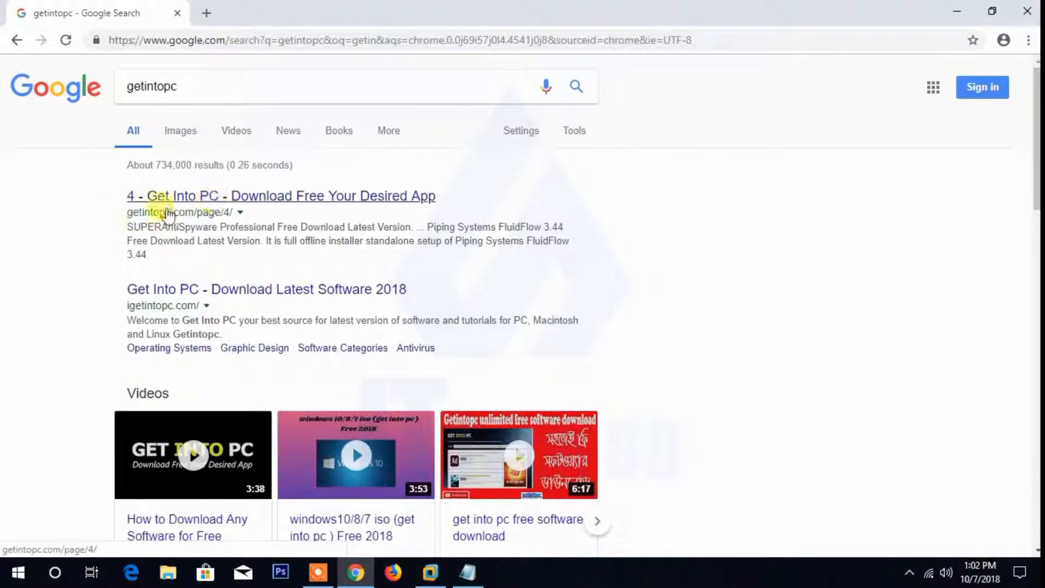
click(194, 200)
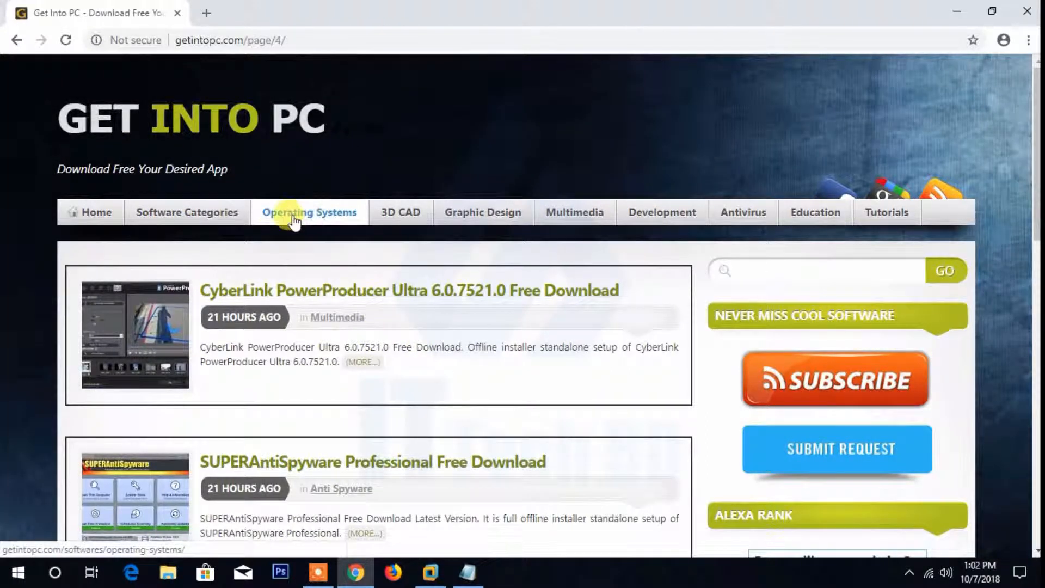
- Open the site's Operating Systems category and search the website for "windows server"
click(333, 213)
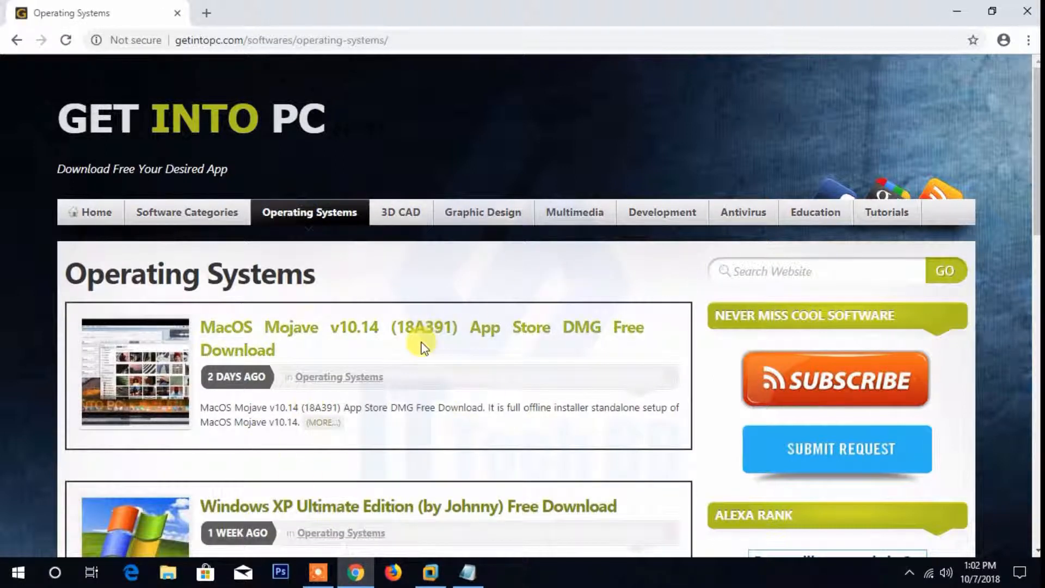
scroll(378, 393, down, 3)
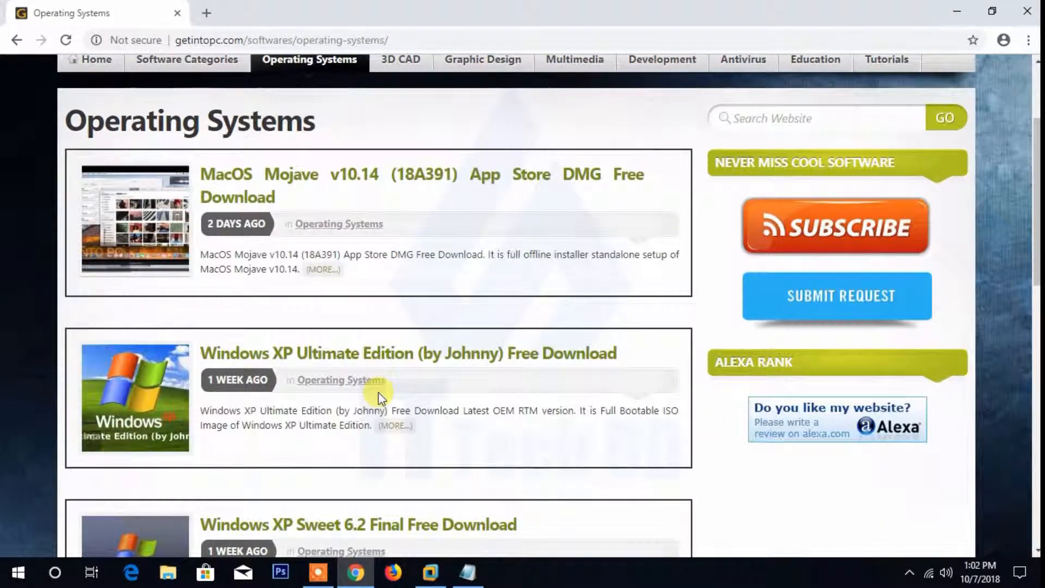
scroll(381, 396, up, 3)
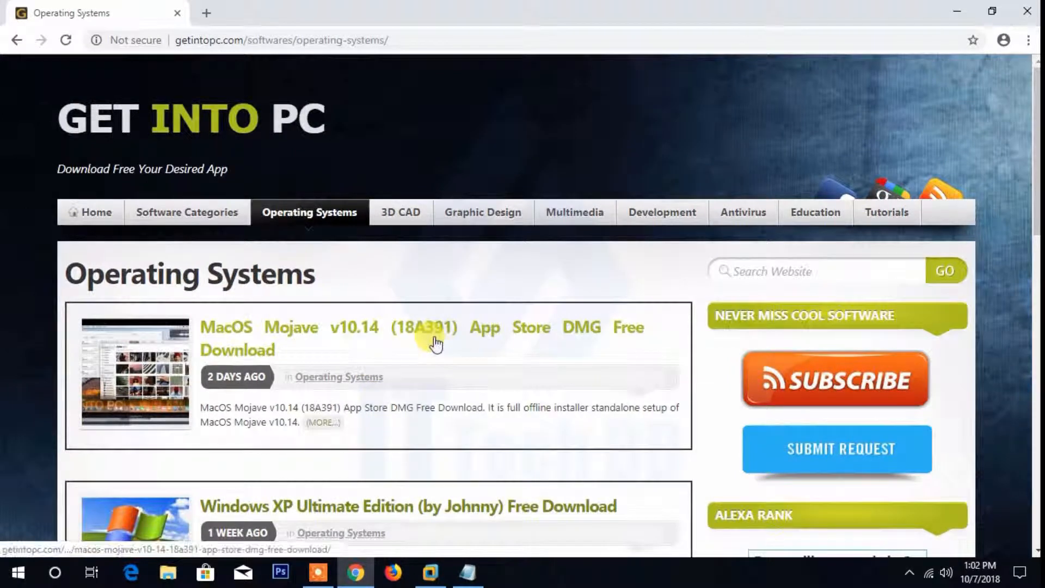
click(790, 271)
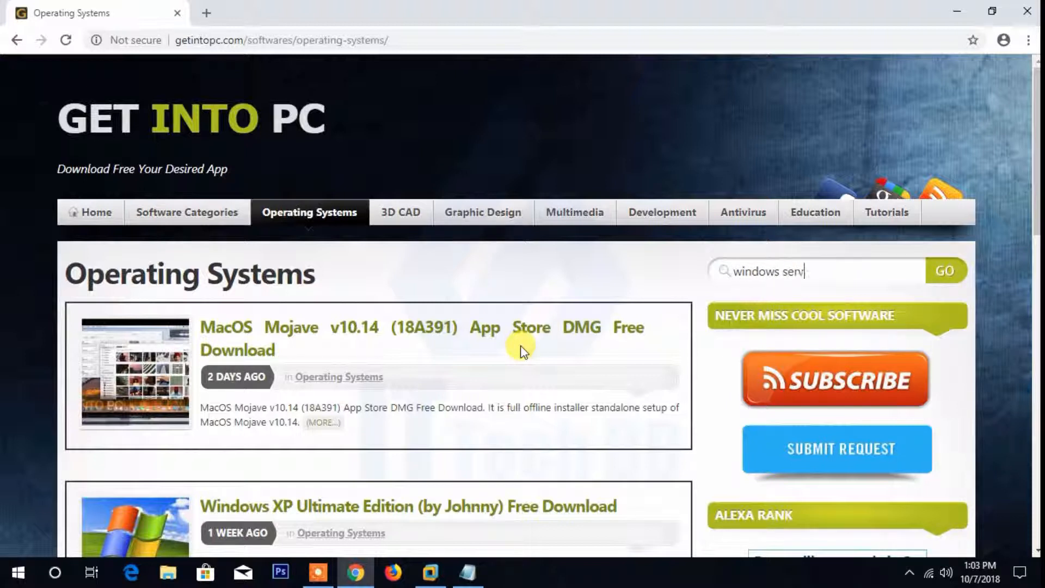
key(Return)
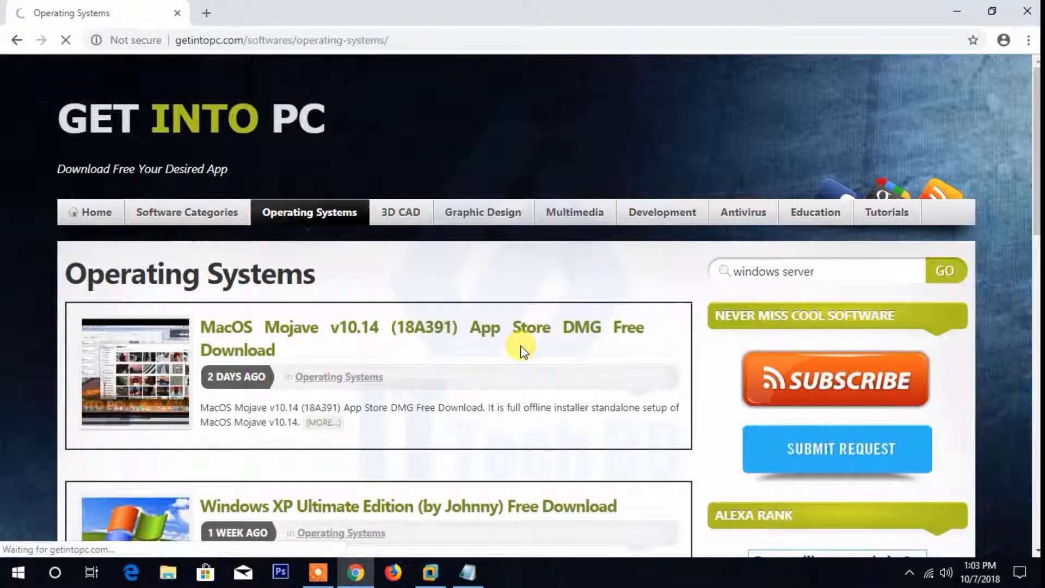
- Find and open the search result "Download Windows Server 2016 With May 2018 Updates"
scroll(462, 354, down, 3)
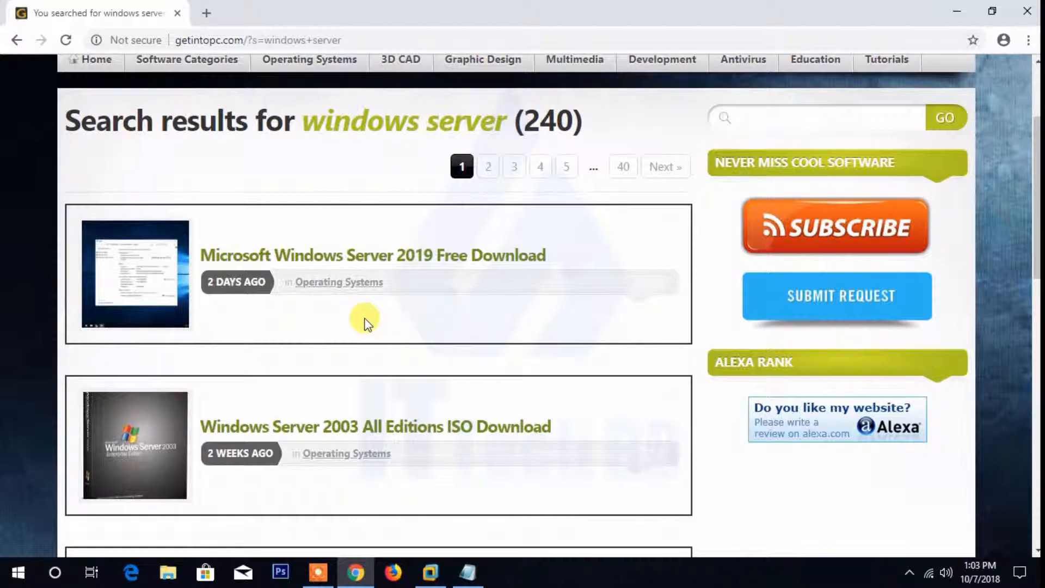
scroll(435, 283, down, 1)
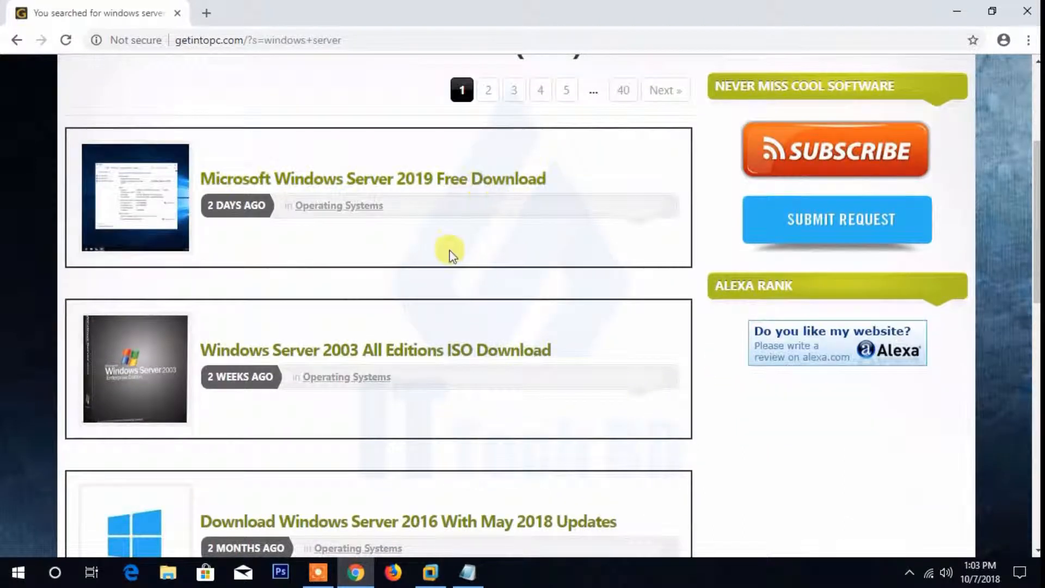
scroll(468, 256, up, 3)
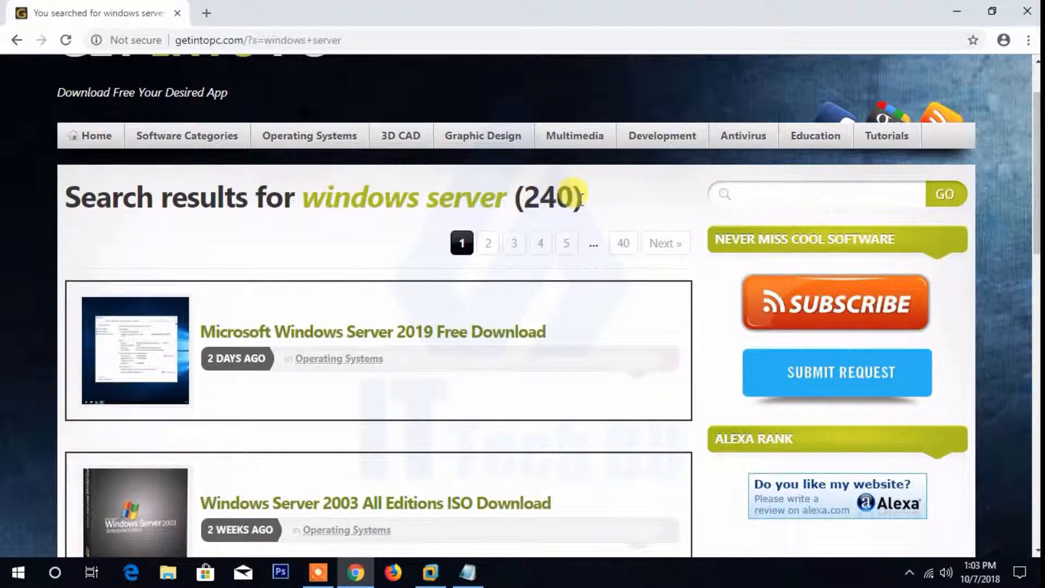
scroll(360, 283, down, 4)
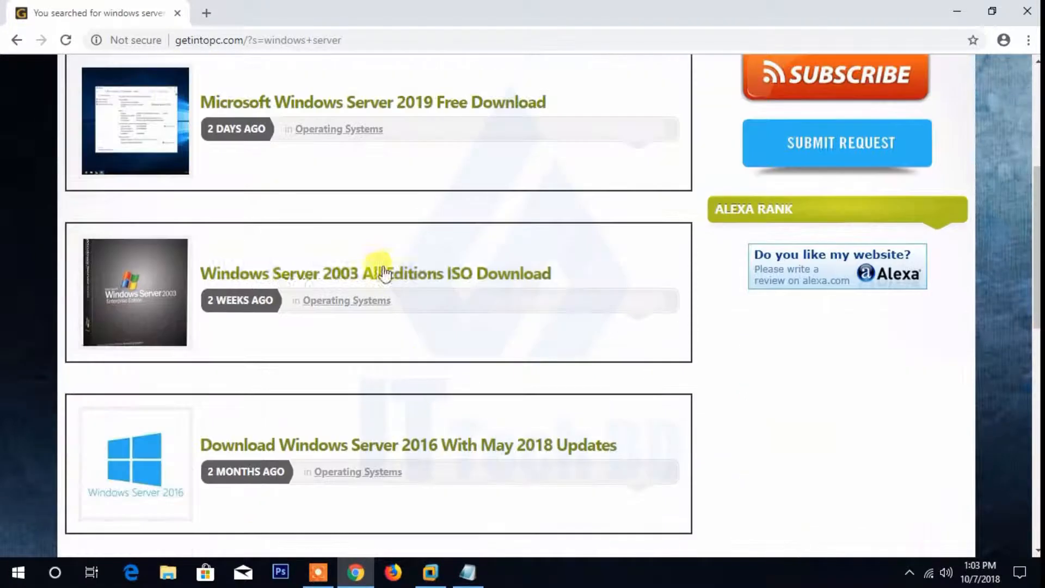
scroll(466, 308, down, 3)
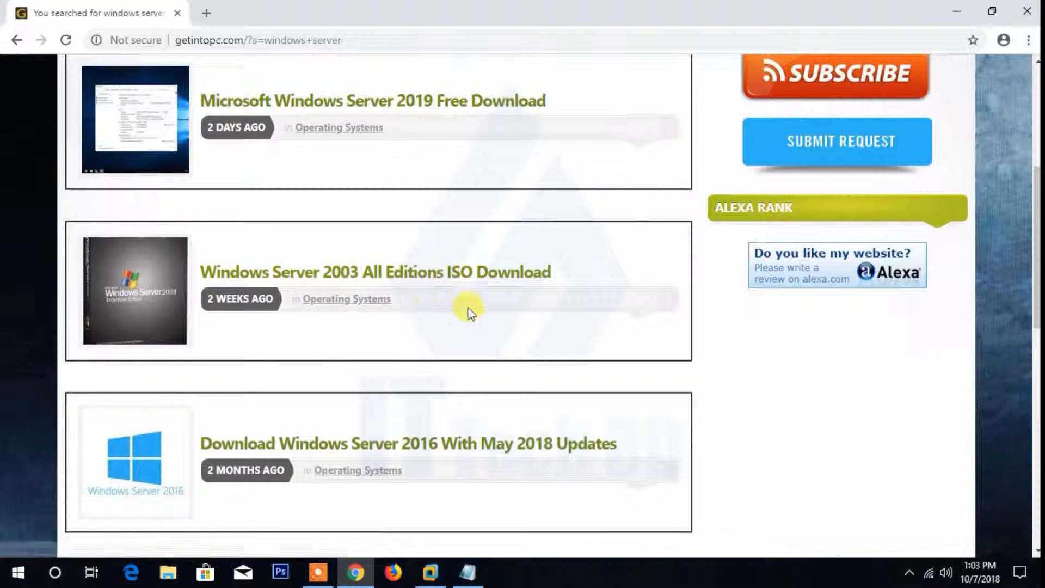
scroll(456, 322, up, 8)
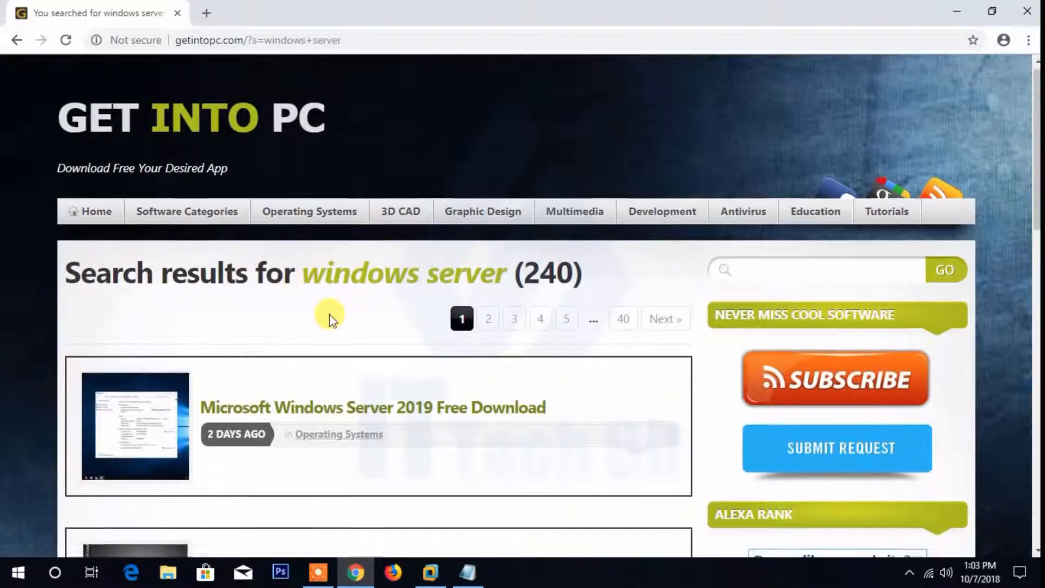
scroll(329, 316, down, 1)
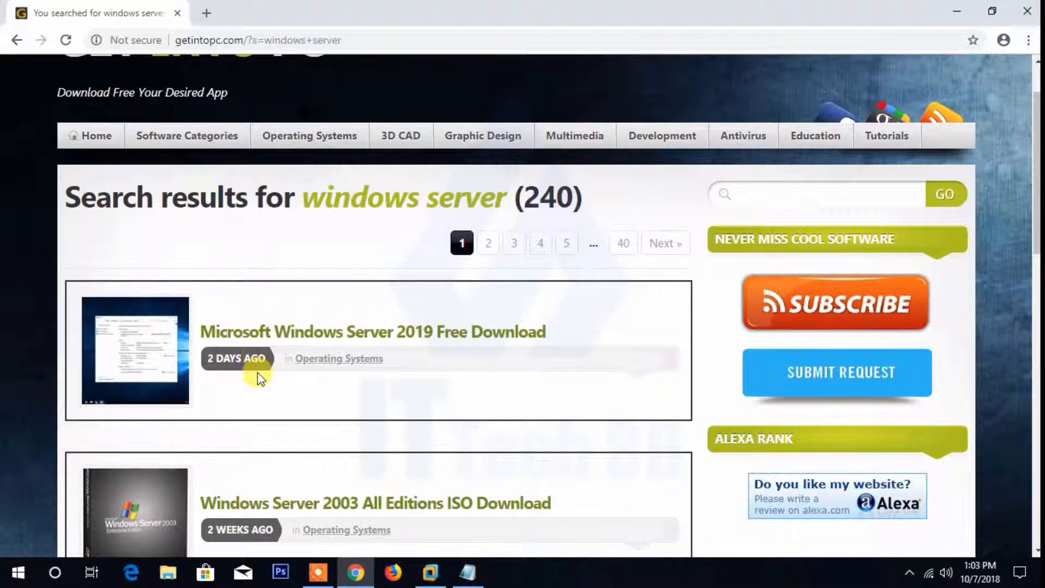
scroll(257, 373, down, 2)
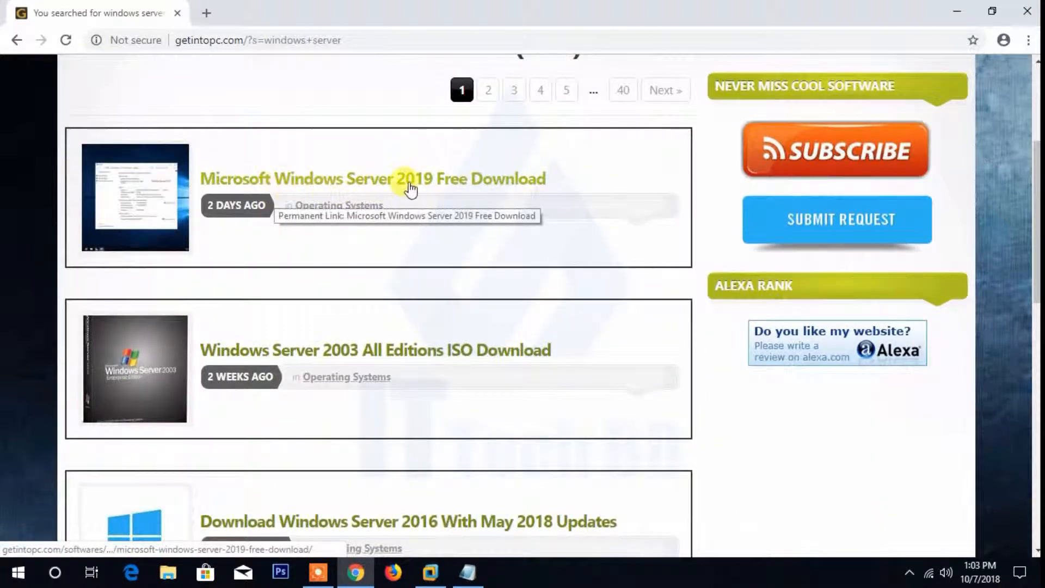
scroll(462, 240, down, 2)
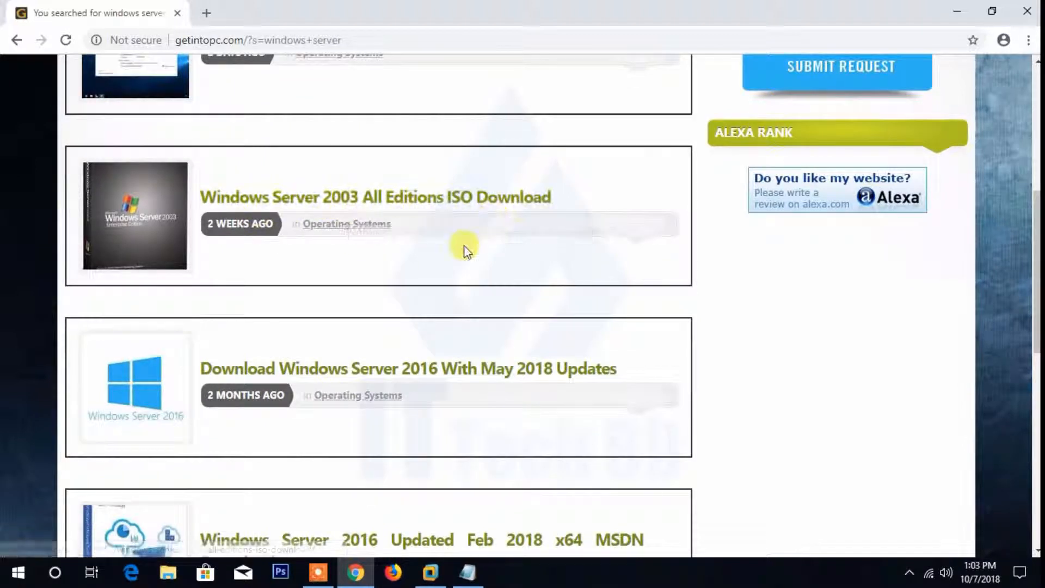
scroll(465, 247, down, 2)
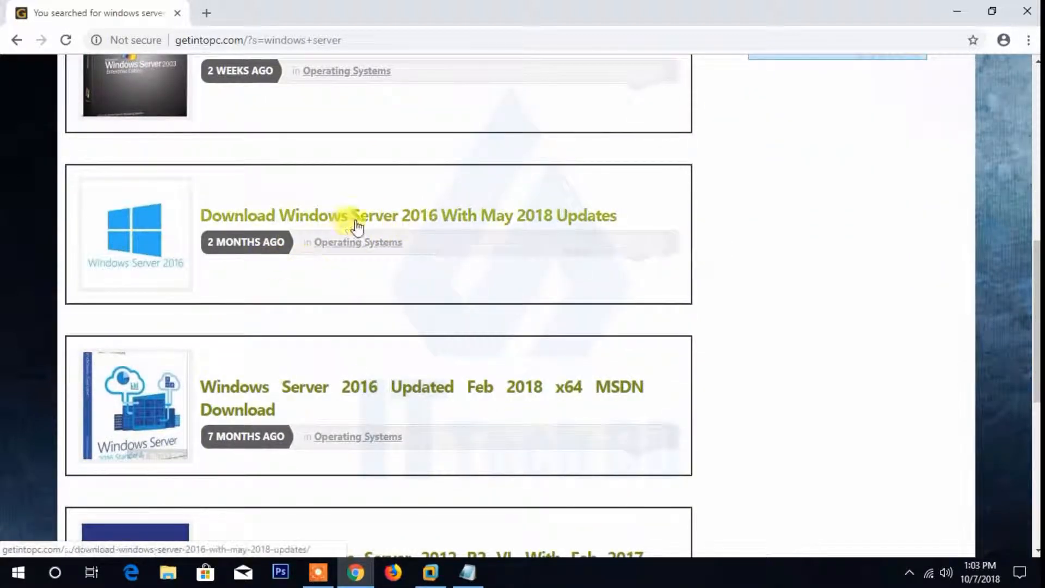
click(384, 221)
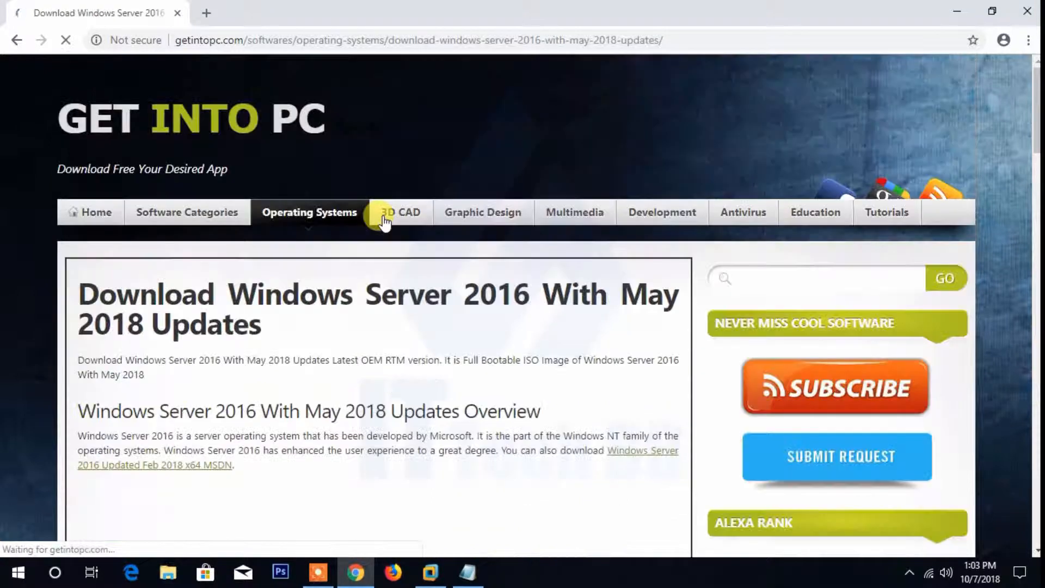
- Start the free download of the Windows Server 2016 With May 2018 Updates ISO from its page
scroll(380, 217, down, 6)
scroll(353, 298, down, 12)
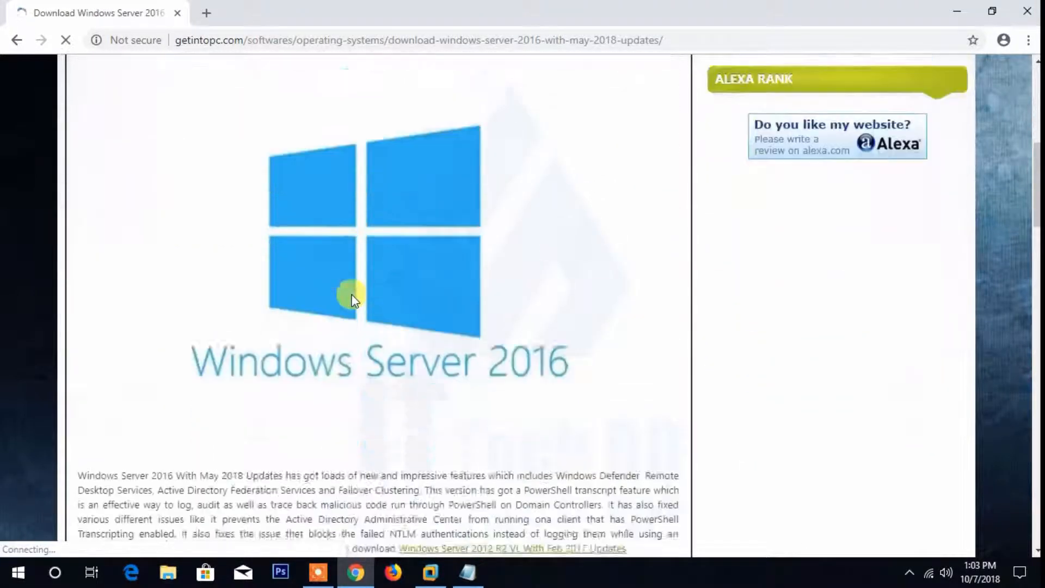
scroll(353, 298, down, 14)
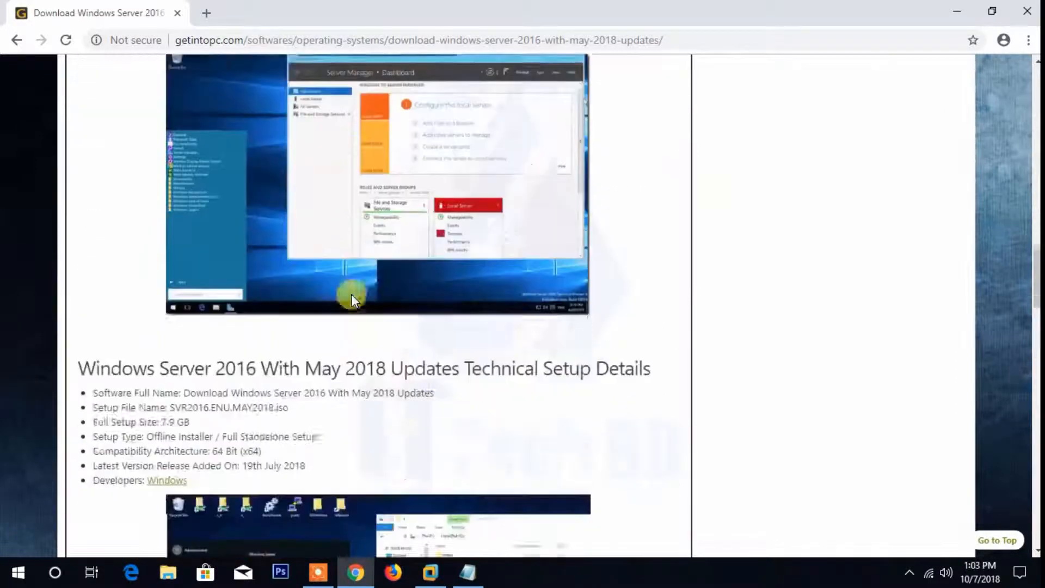
scroll(353, 294, down, 3)
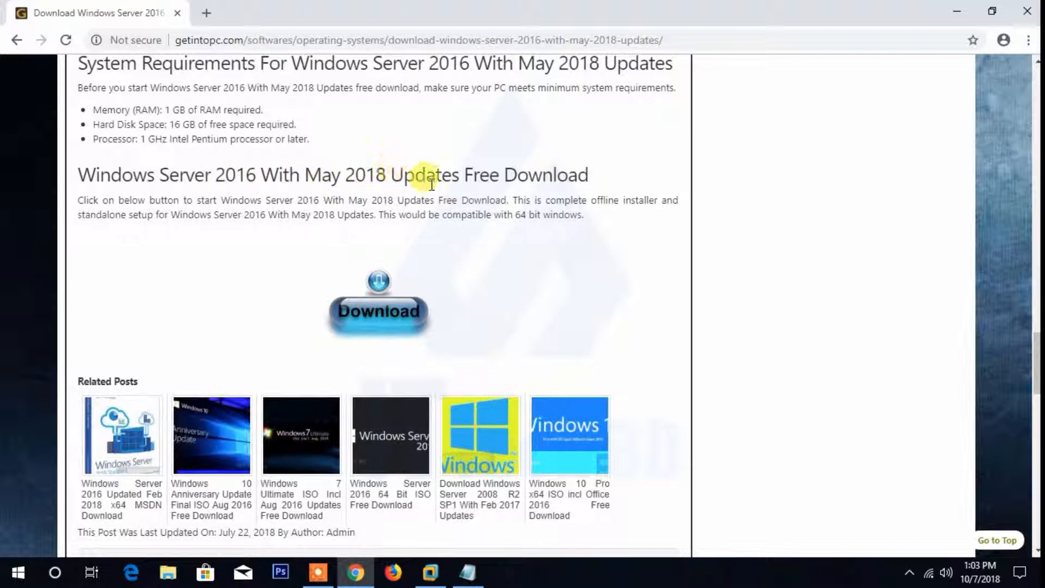
click(374, 312)
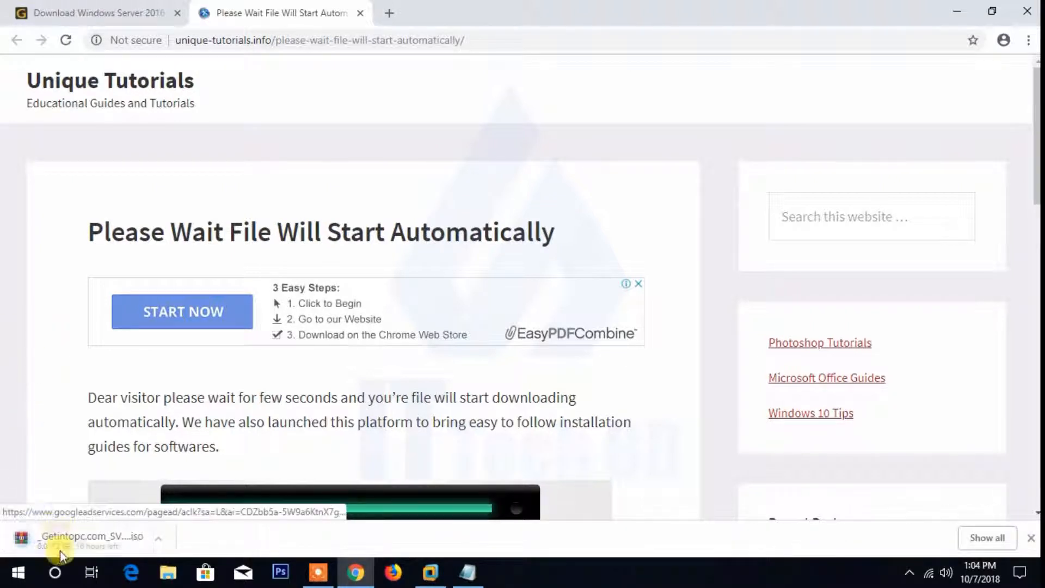
- Pause the Windows Server 2016 ISO download in the full downloads list and exit Chrome despite the unfinished download
click(1009, 539)
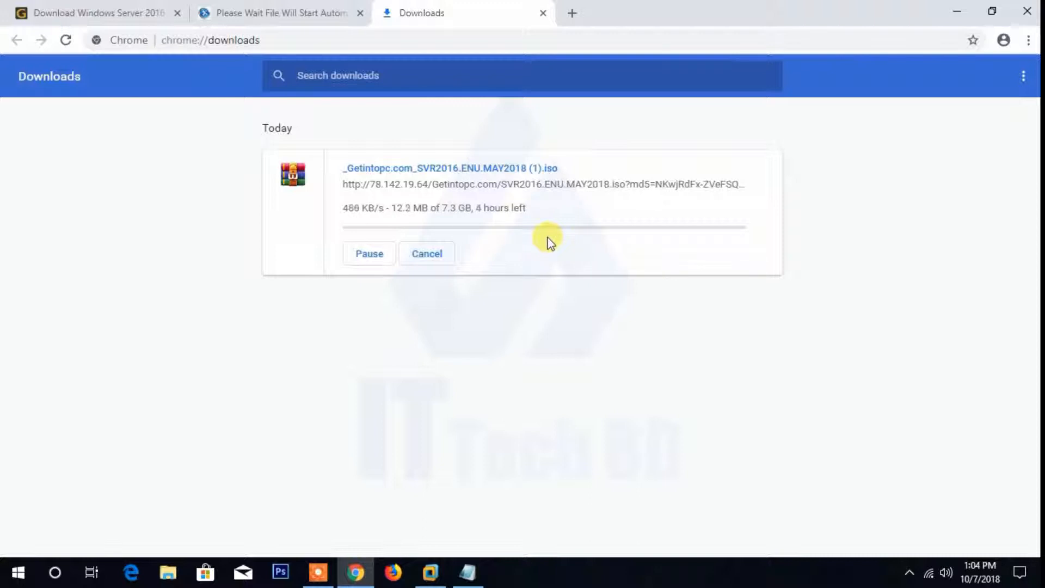
click(372, 254)
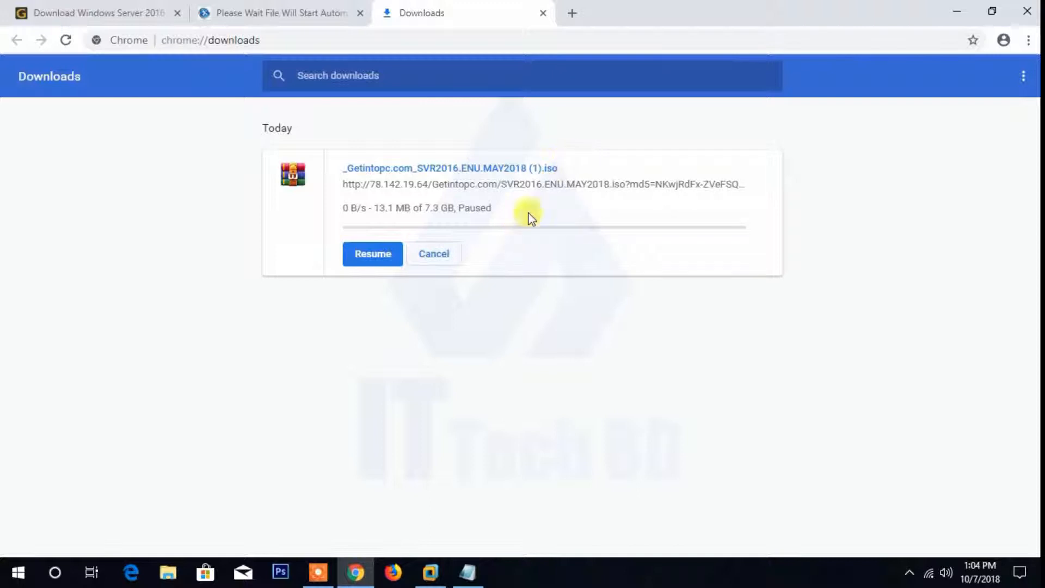
click(1027, 14)
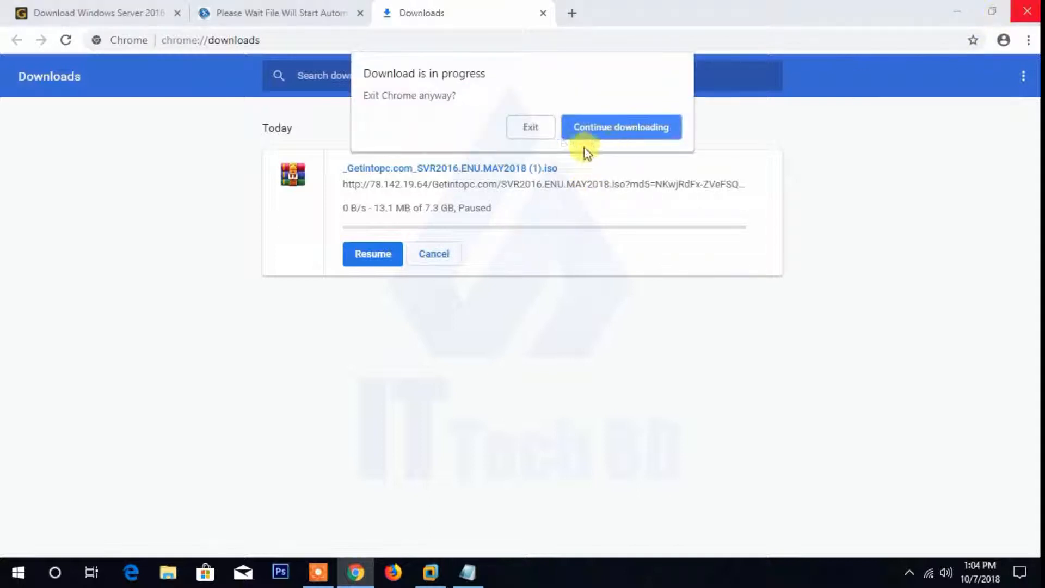
click(531, 127)
- Check the Downloads folder in File Explorer for the Windows Server 2016 ISO file, and close the folder window
double_click(45, 30)
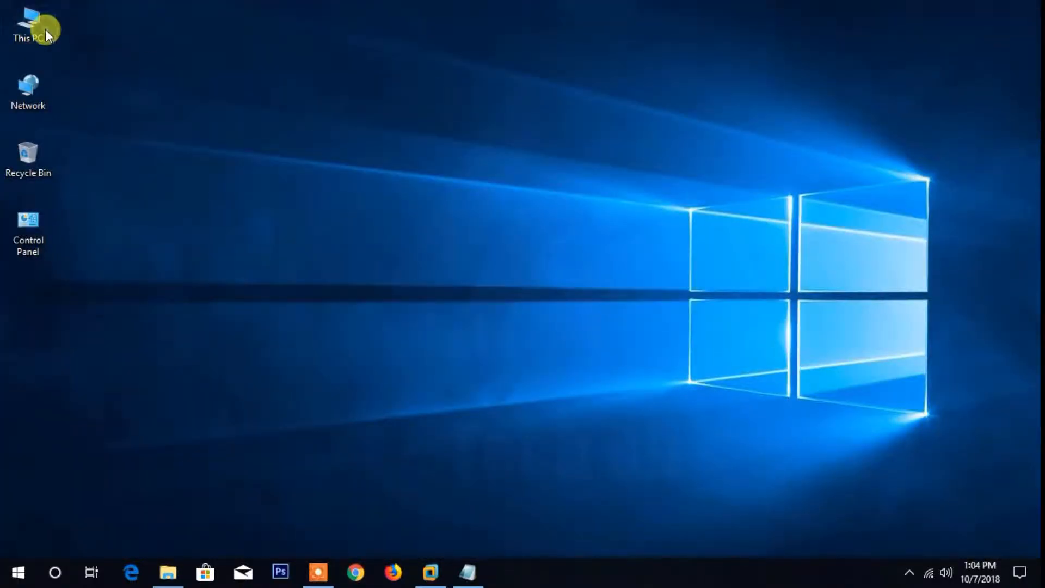
click(60, 120)
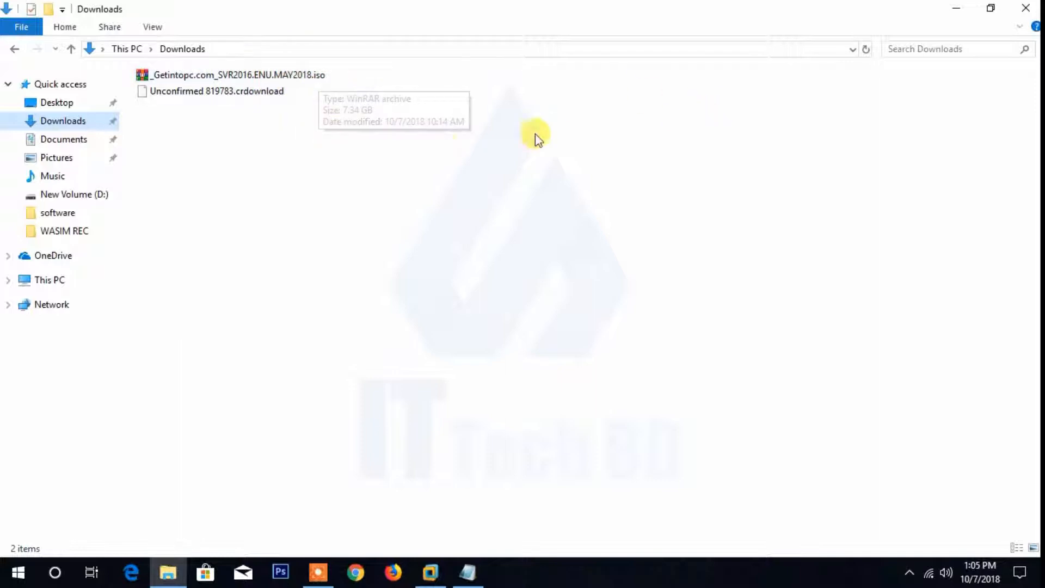
click(1024, 7)
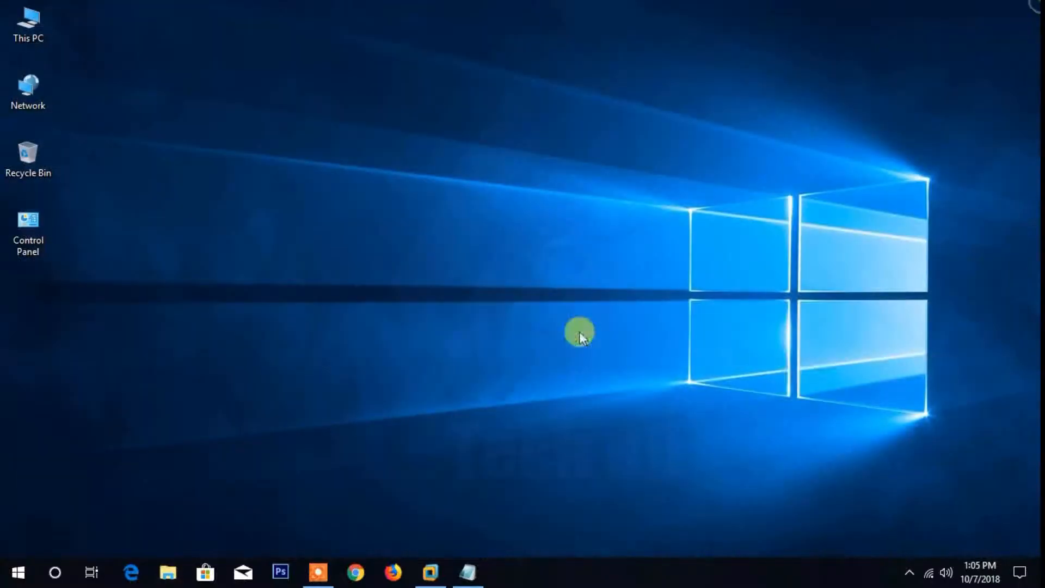
click(467, 572)
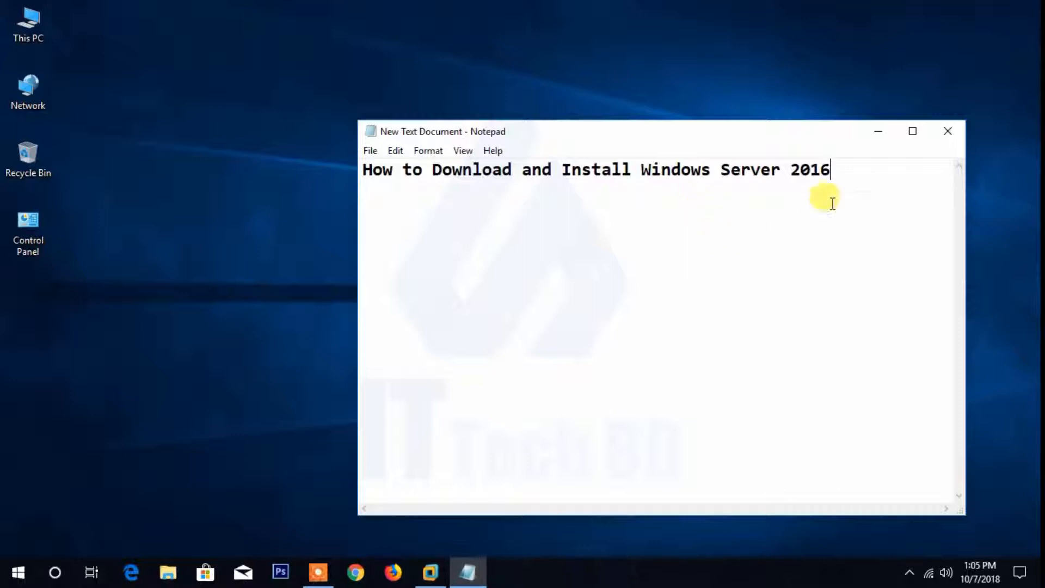
click(878, 132)
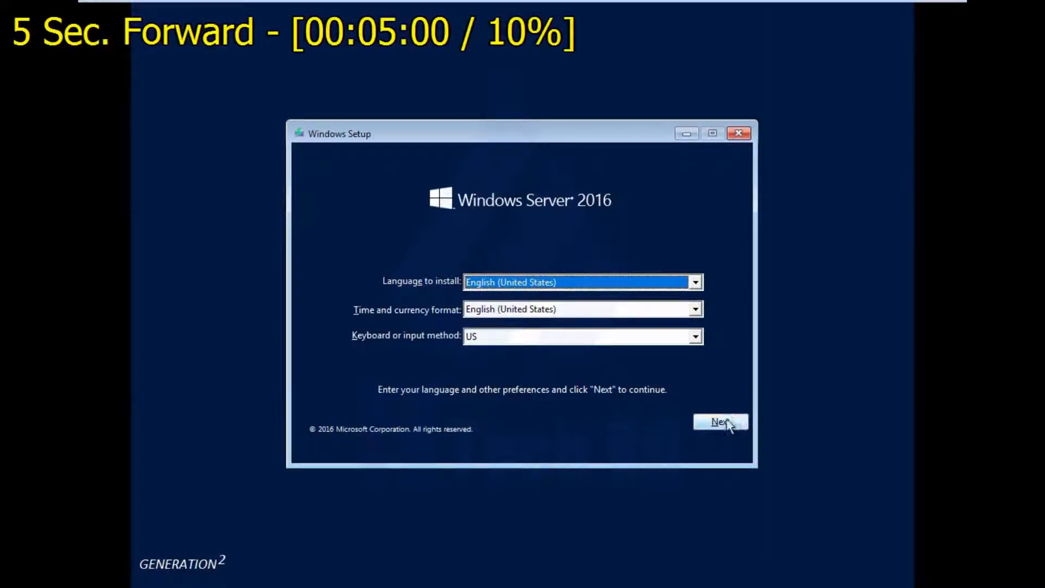
- Continue Windows Setup with English (United States) as language and time format and the US keyboard
click(726, 420)
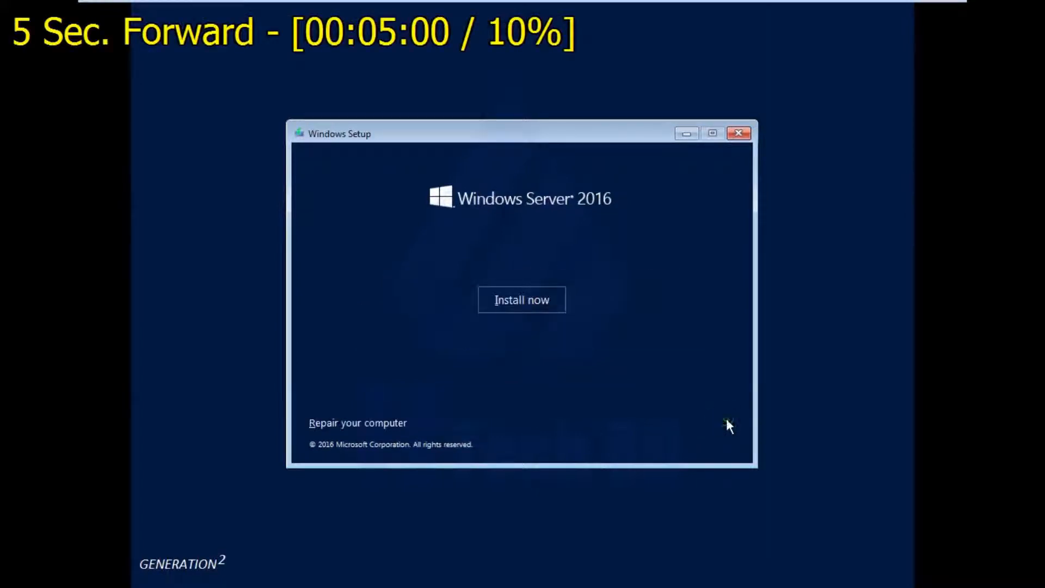
- Start installing the Windows Server 2016 Standard (Desktop Experience) edition and choose the custom, Windows-only installation type
click(517, 300)
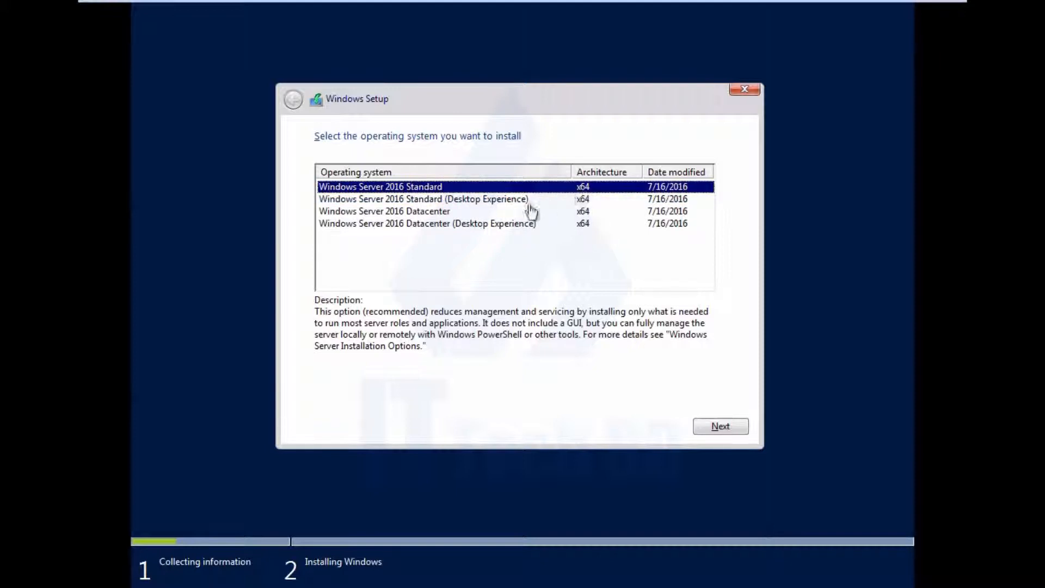
click(455, 200)
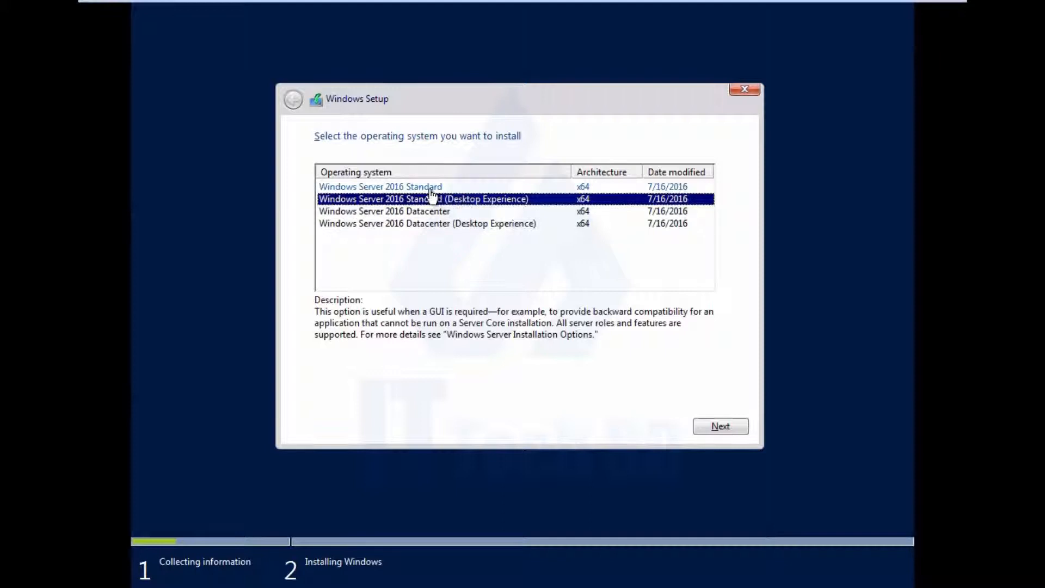
click(713, 428)
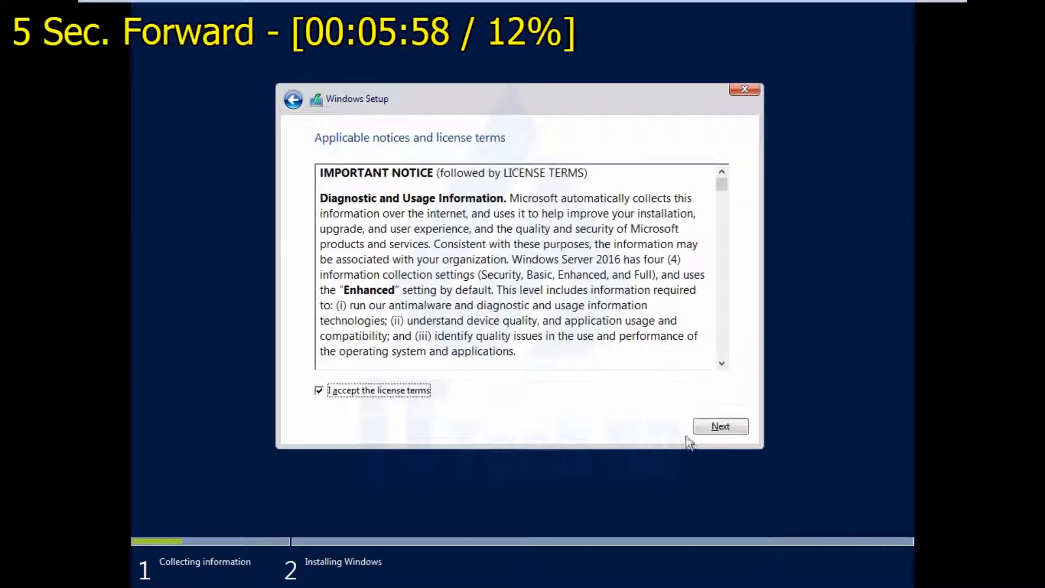
click(723, 426)
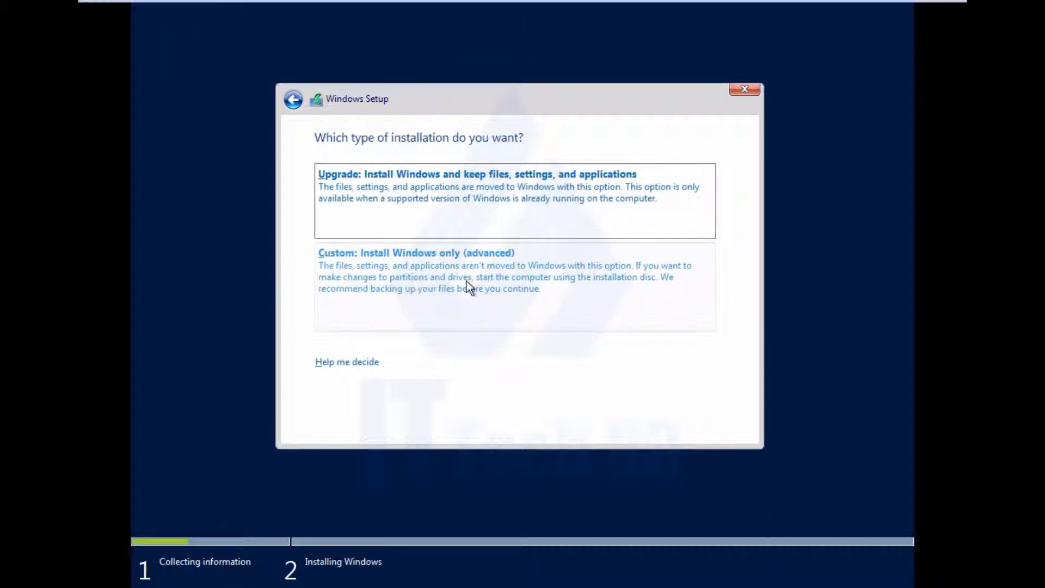
click(466, 280)
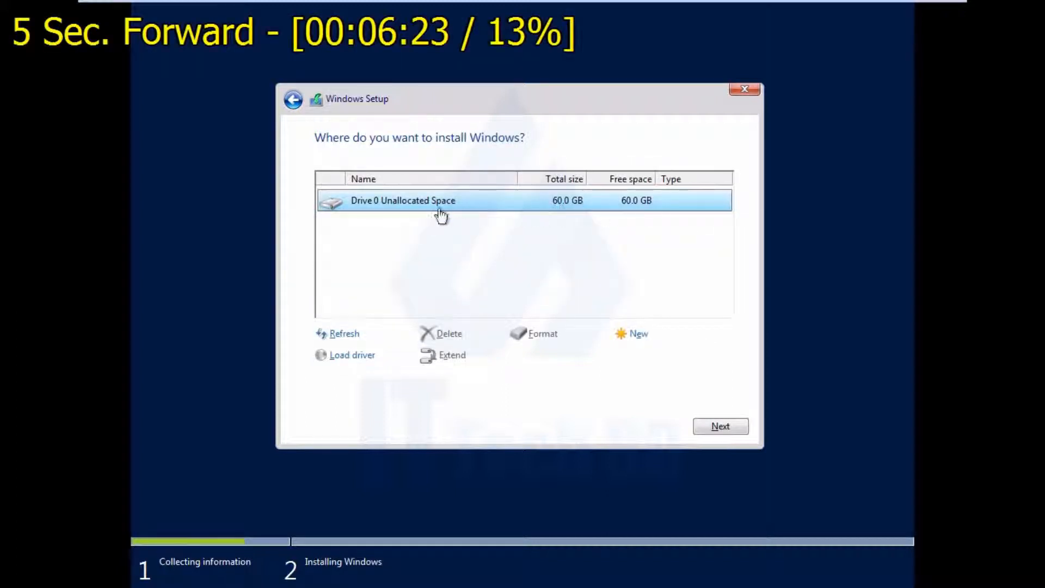
- Create a new partition from the unallocated space on Drive 0, allowing additional partitions for system files
click(635, 335)
click(666, 355)
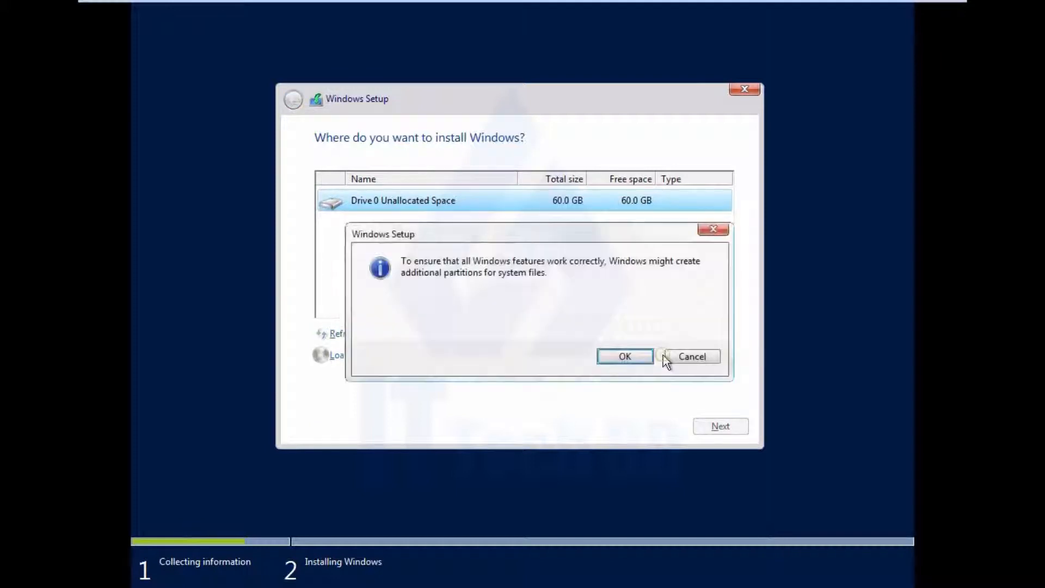
click(631, 352)
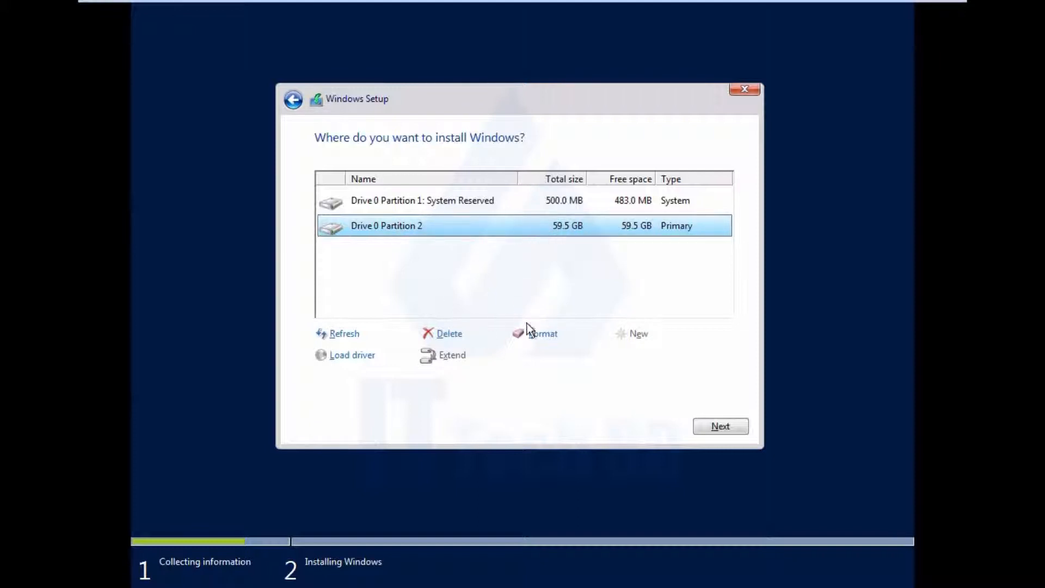
- Format the primary Drive 0 Partition 2 and continue installing Windows on it
click(534, 339)
click(604, 360)
click(712, 427)
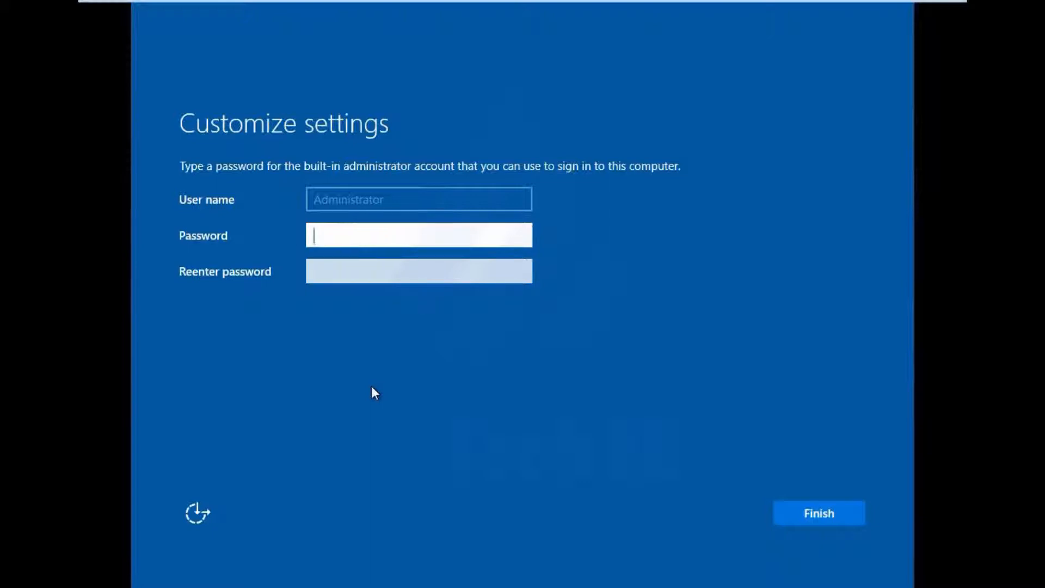
text(••••••••)
- Try to set and confirm a password for the built-in administrator account
click(363, 273)
text(••)
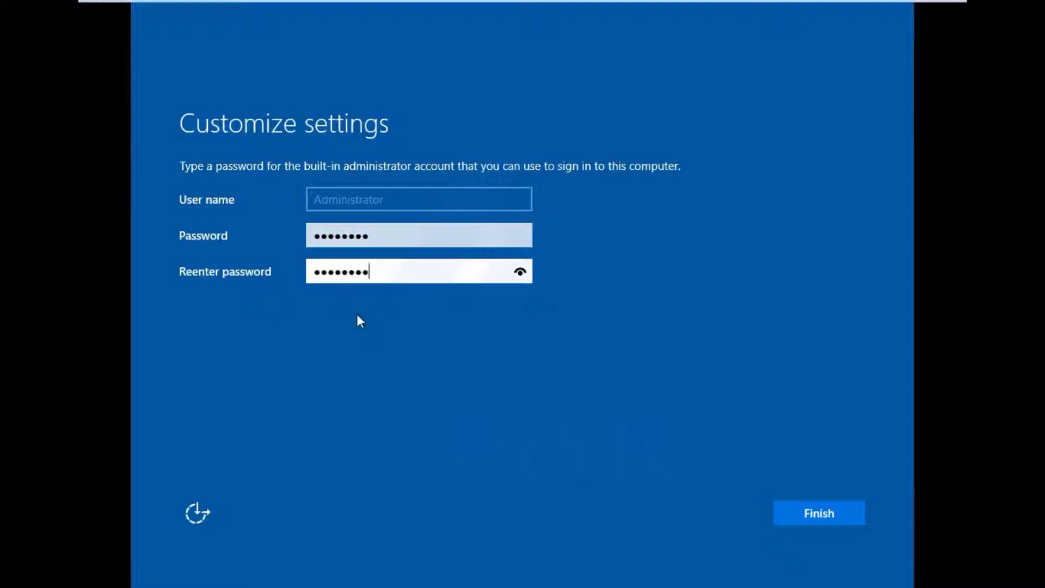
click(824, 517)
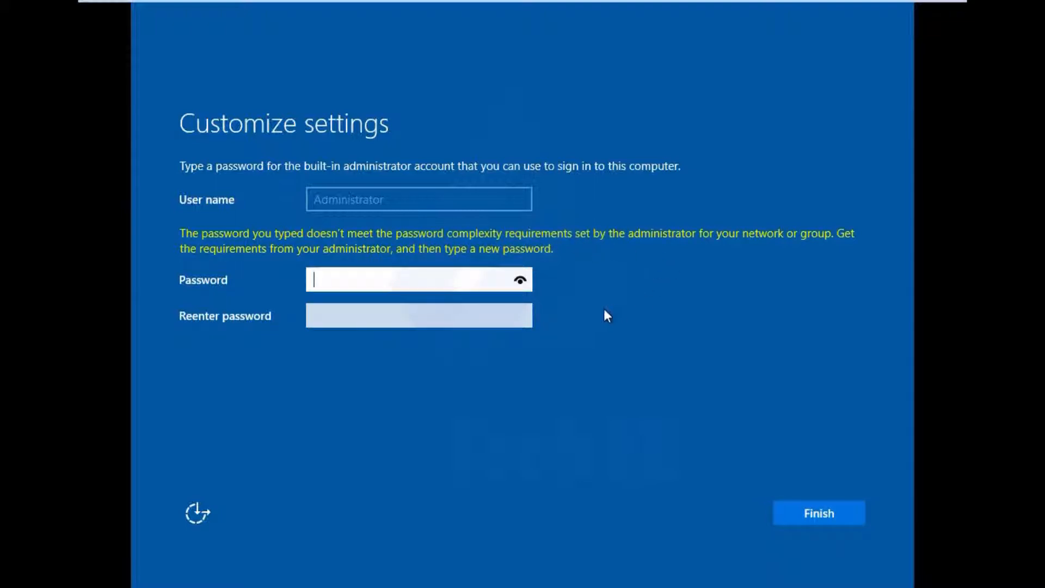
- Enter and confirm a more complex password for the built-in administrator account and finish the settings
click(353, 282)
text(P@ssw)
key(BackSpace)
key(BackSpace)
key(BackSpace)
key(BackSpace)
key(BackSpace)
text(P)
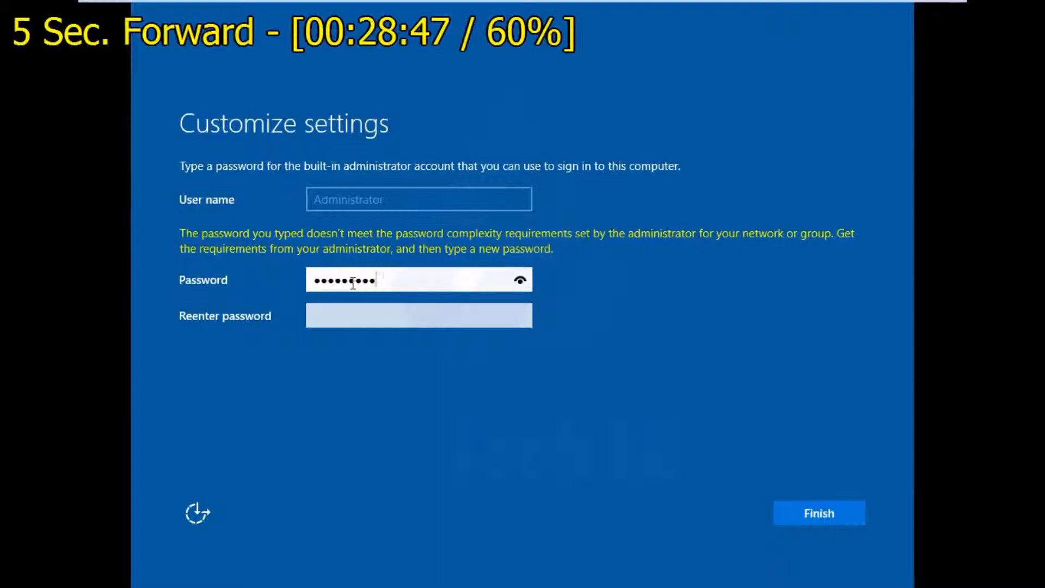
text(1)
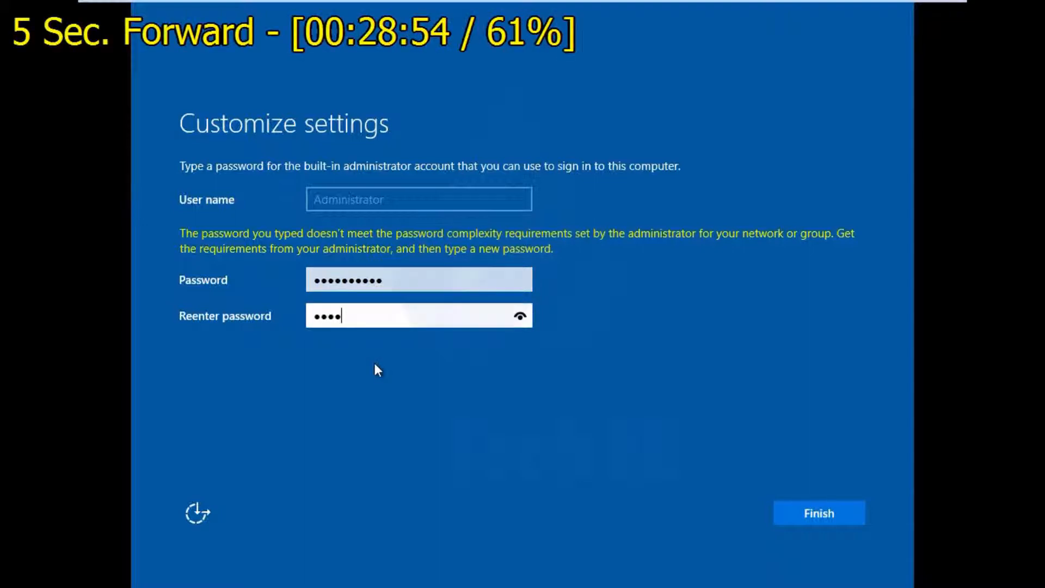
text(w0rd12)
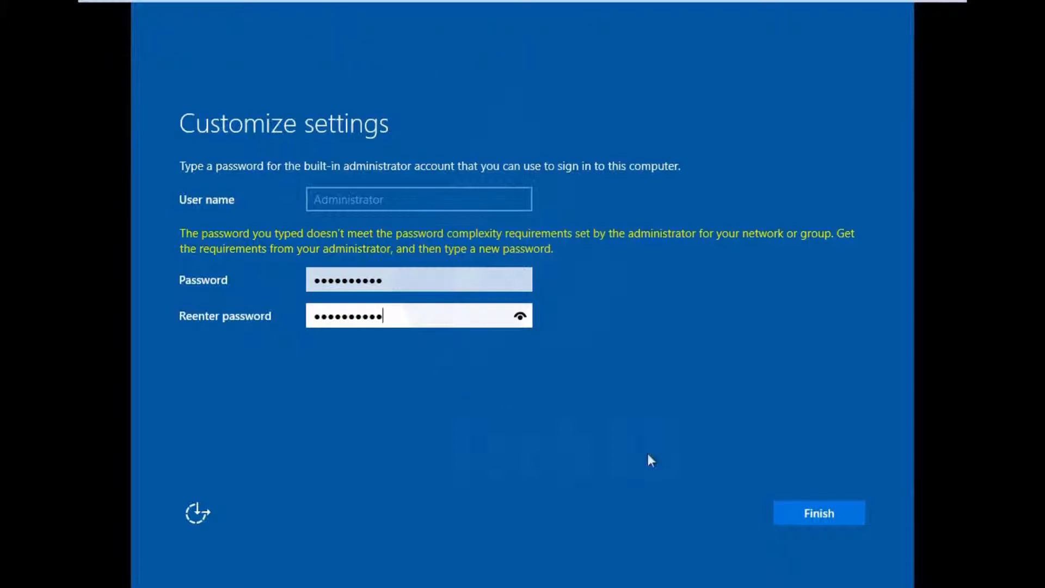
click(803, 513)
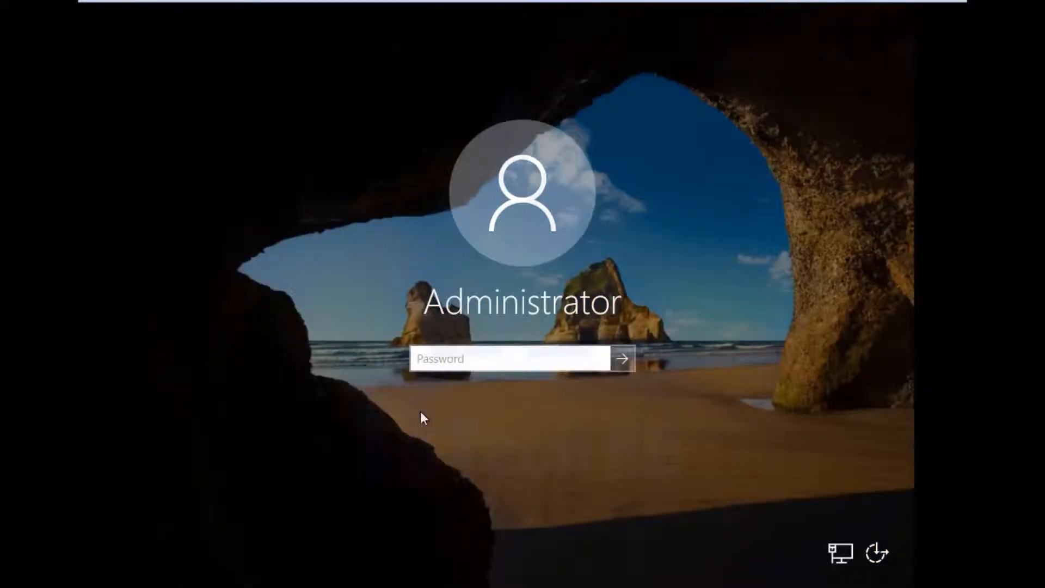
- Sign in to the Administrator account with the account password
text(P@ssw0rd23)
key(Return)
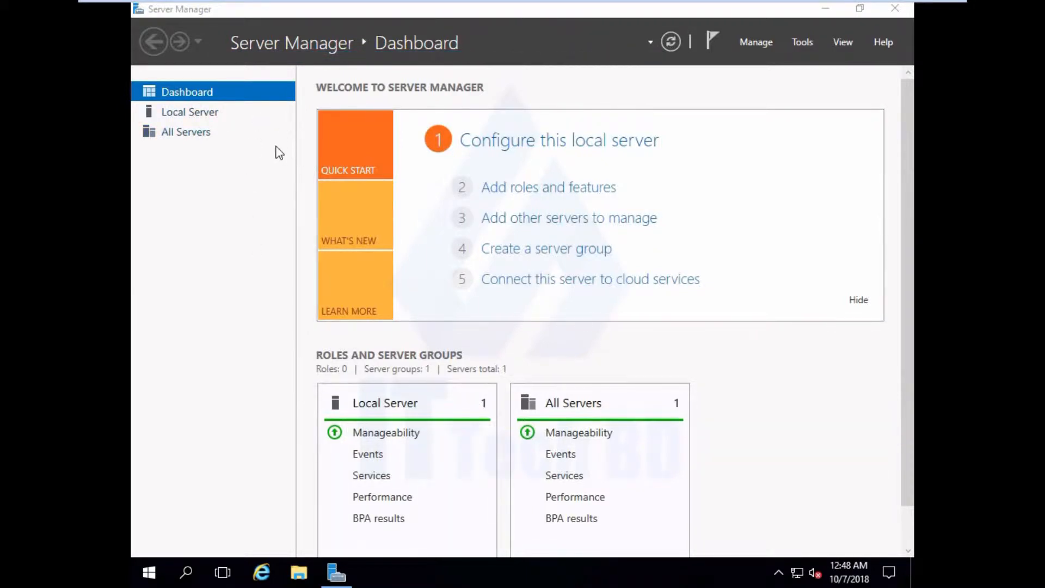
- View the Local Server properties in Server Manager and close Server Manager
click(191, 110)
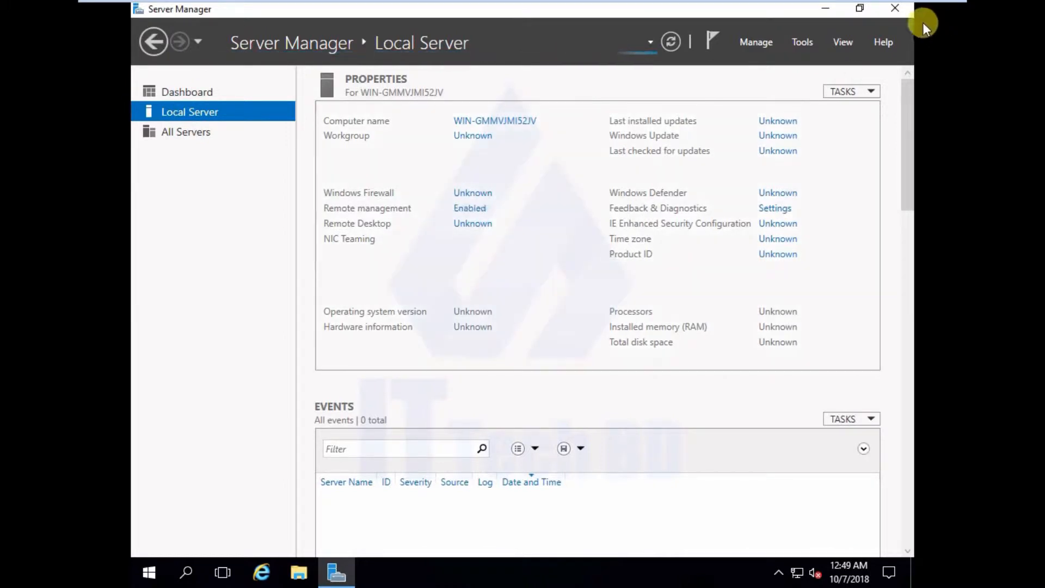
click(895, 9)
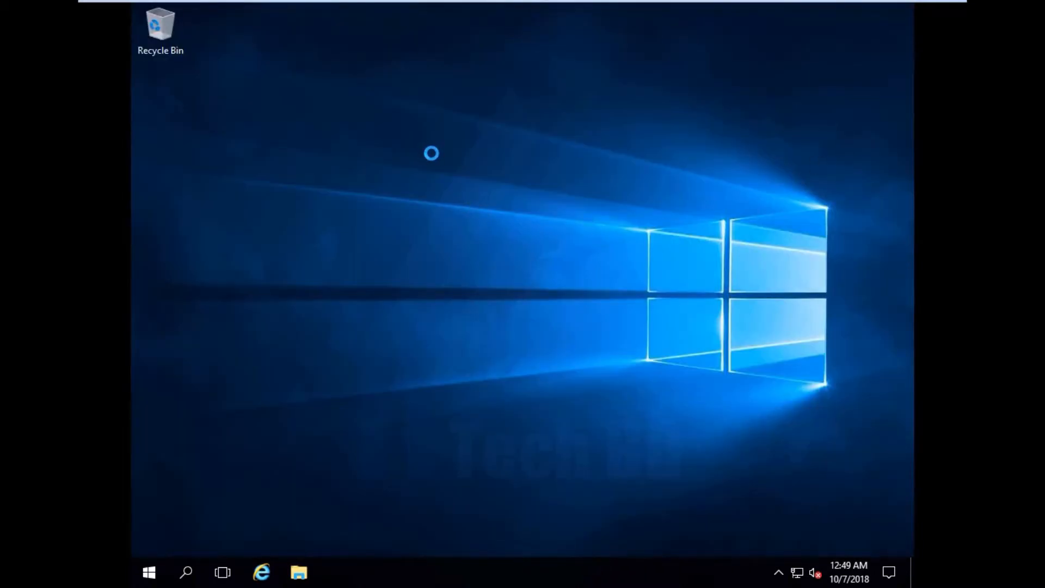
click(469, 196)
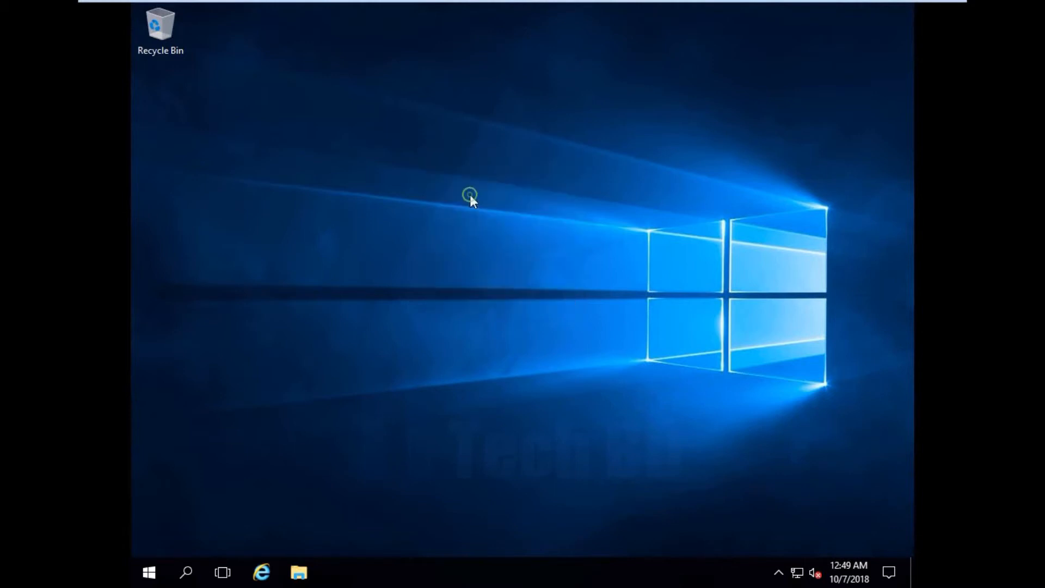